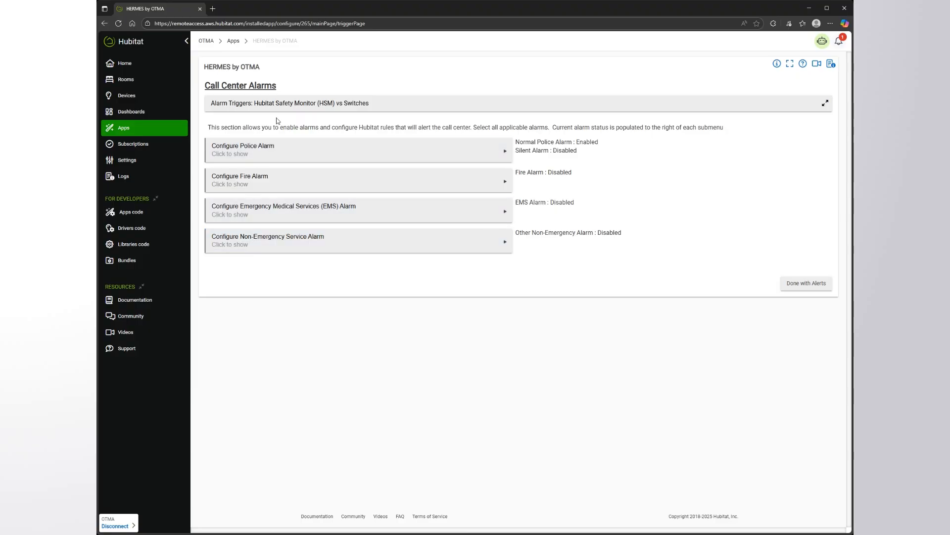
# Expand the explanation of HSM versus switch alarm triggers and open the police alarm configuration
pyautogui.click(410, 109)
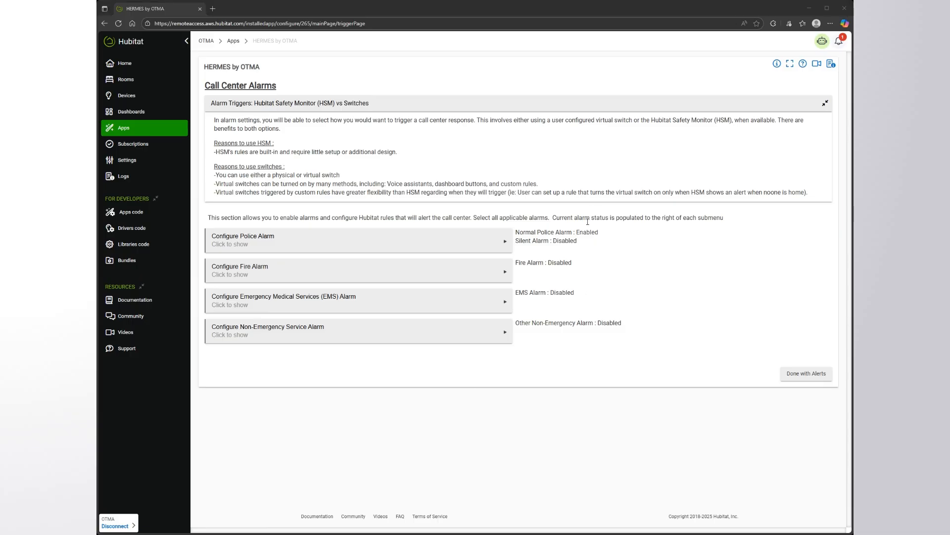
pyautogui.click(584, 242)
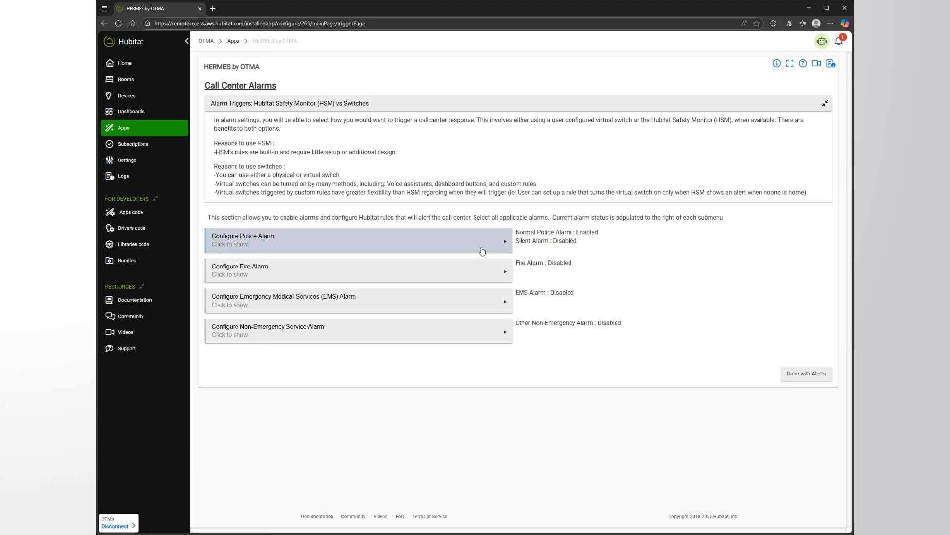
pyautogui.click(449, 246)
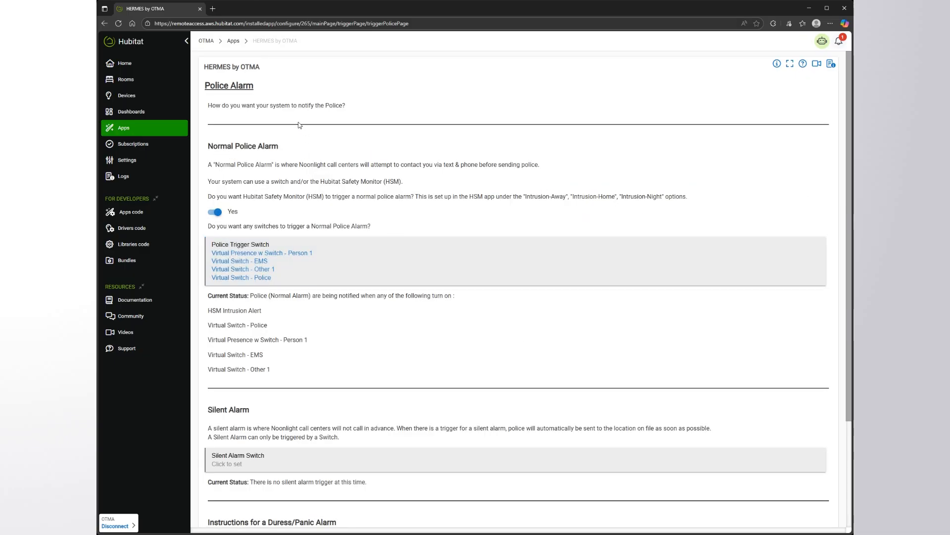
# Examine the police alarm page's normal alarm triggers, silent alarm section and duress/panic alarm instructions
pyautogui.scroll(-1, 263, 161)
pyautogui.scroll(-2, 263, 186)
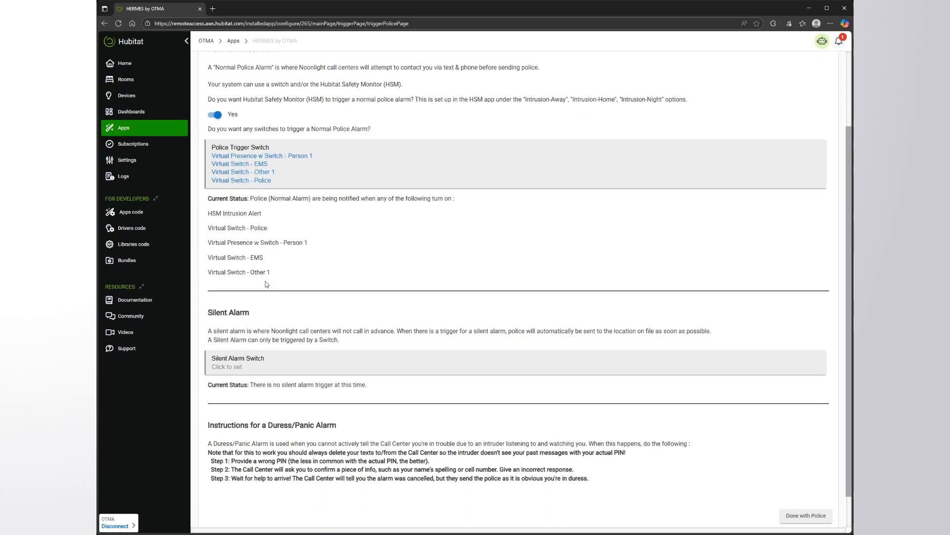
pyautogui.moveTo(260, 278); pyautogui.dragTo(216, 274)
pyautogui.moveTo(350, 385); pyautogui.dragTo(259, 381)
pyautogui.click(390, 250)
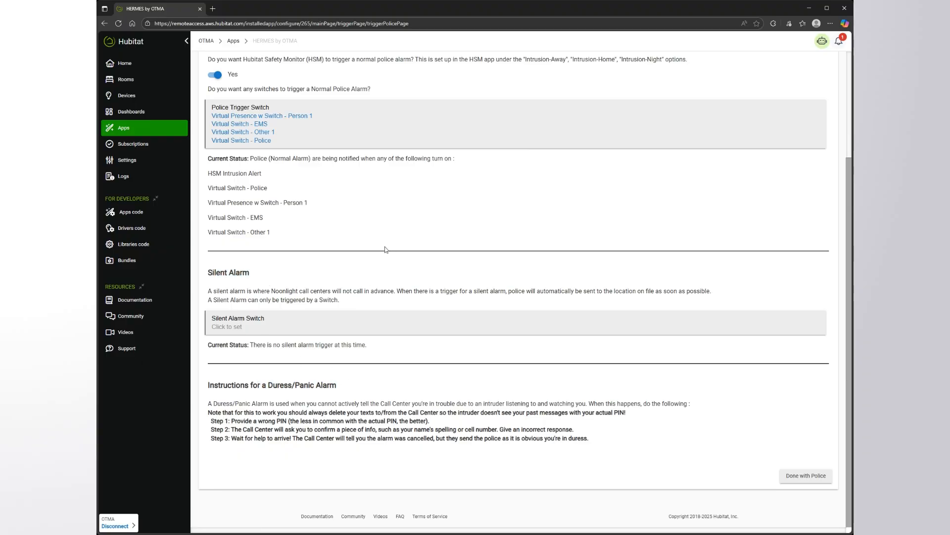
pyautogui.scroll(3, 390, 250)
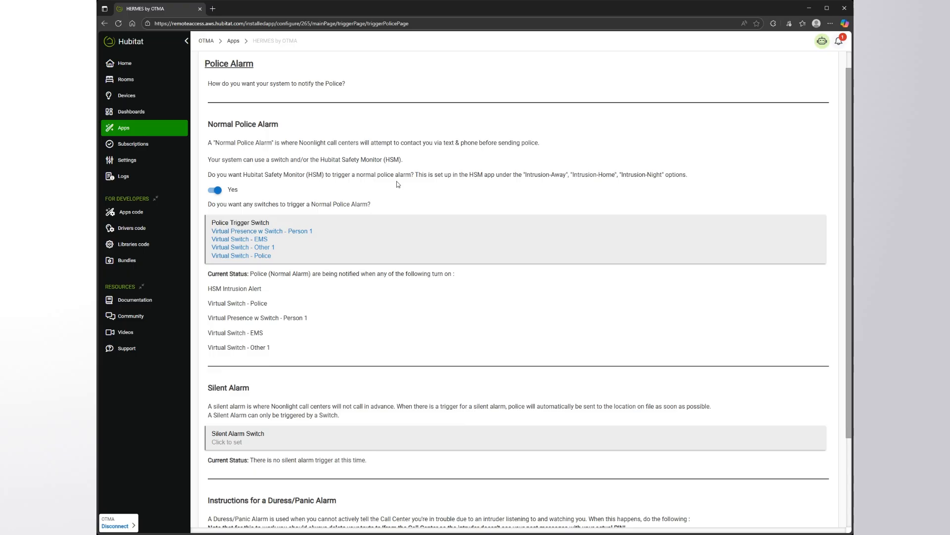
pyautogui.scroll(-3, 394, 270)
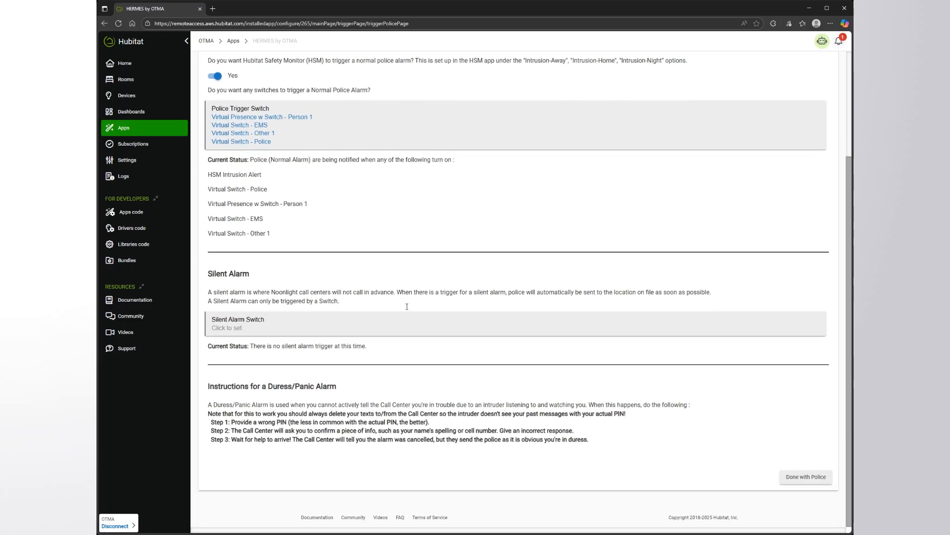
pyautogui.moveTo(209, 420); pyautogui.dragTo(594, 450)
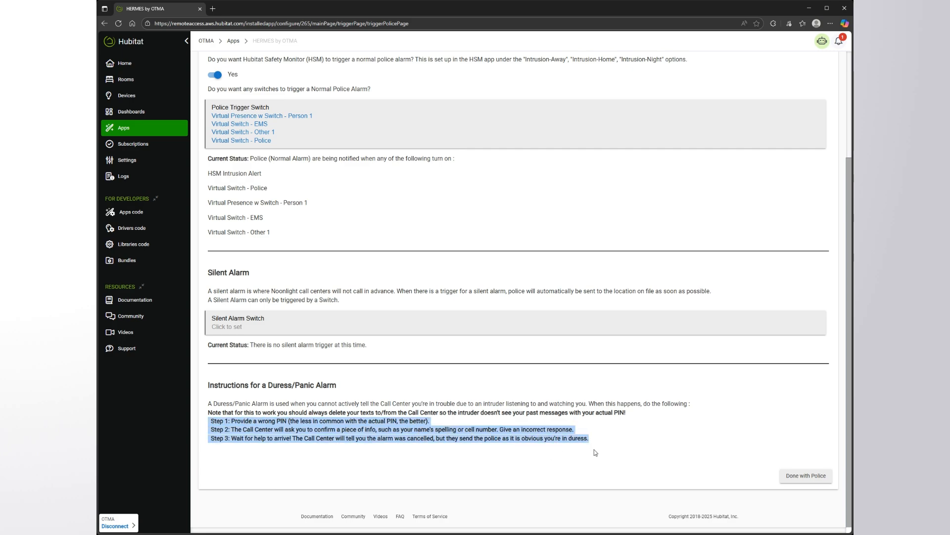
pyautogui.click(570, 465)
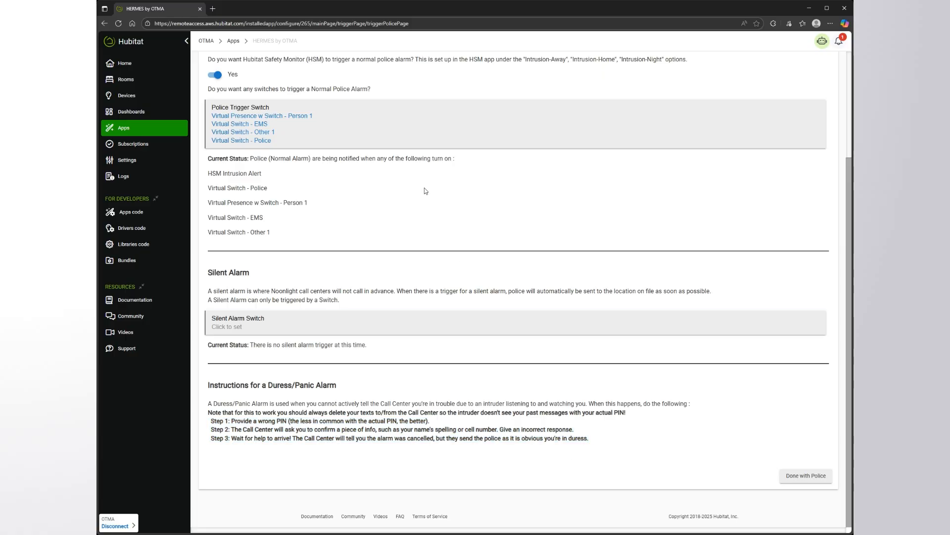
pyautogui.scroll(2, 424, 190)
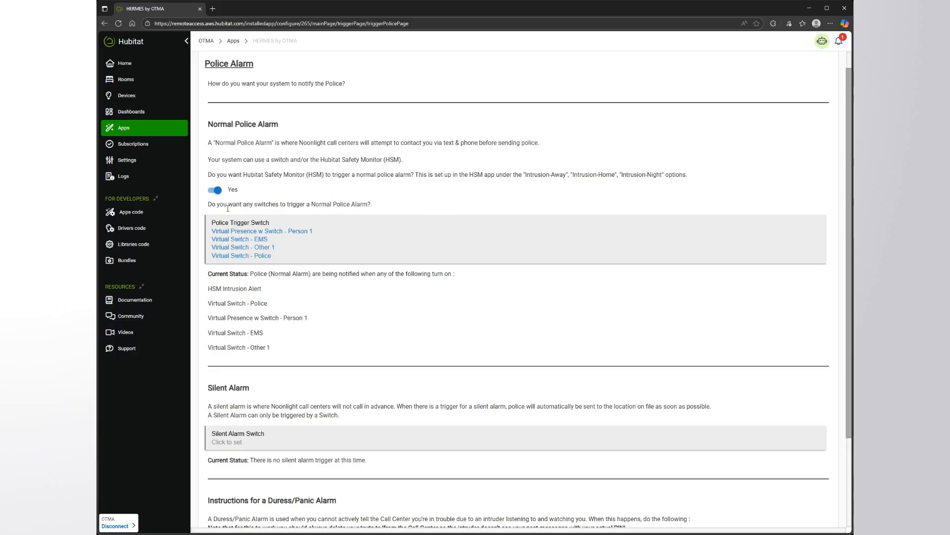
# Turn the Hubitat Safety Monitor trigger for the normal police alarm off and back on
pyautogui.moveTo(247, 176); pyautogui.dragTo(325, 176)
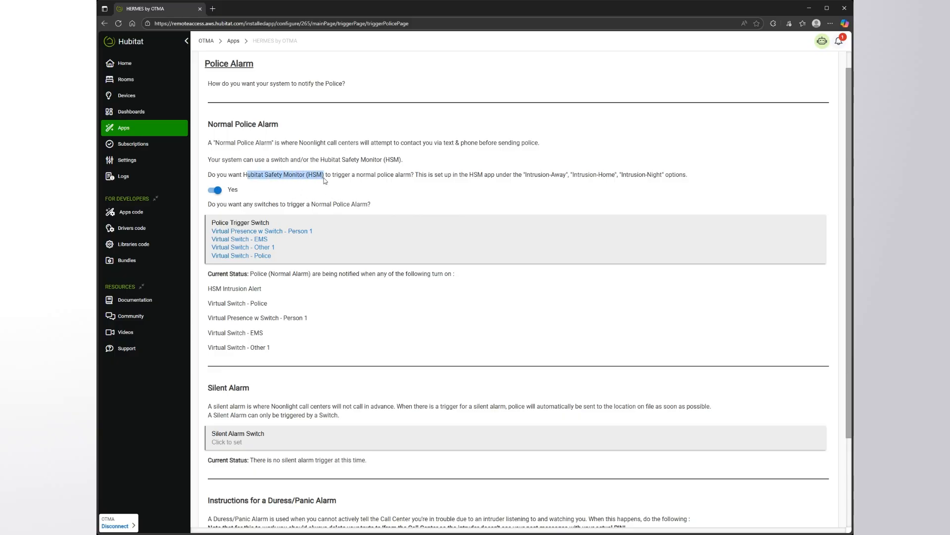
pyautogui.click(217, 192)
pyautogui.click(213, 193)
pyautogui.click(217, 191)
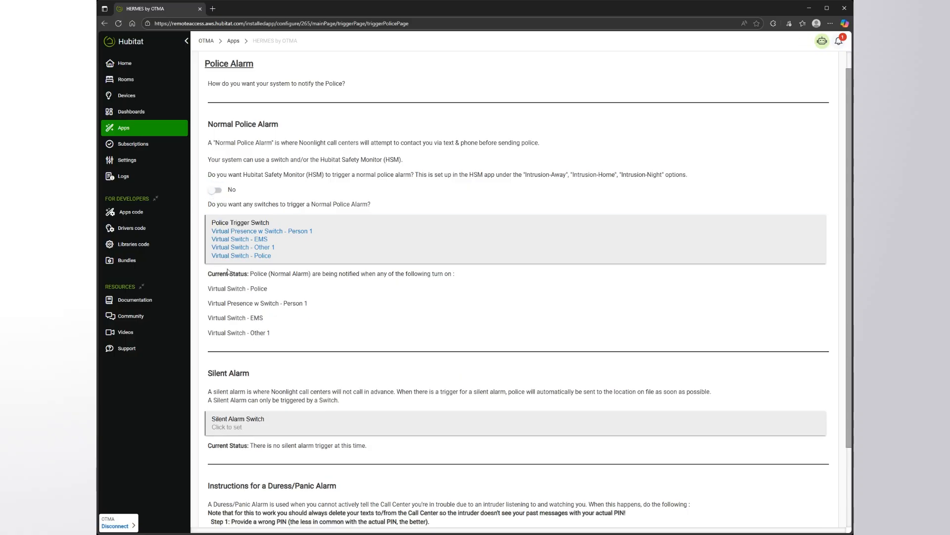
pyautogui.click(215, 191)
# Remove Virtual Switch - EMS from the normal police alarm's trigger switches, keeping Virtual Switch - Other 1 selected, and update the selection
pyautogui.click(336, 250)
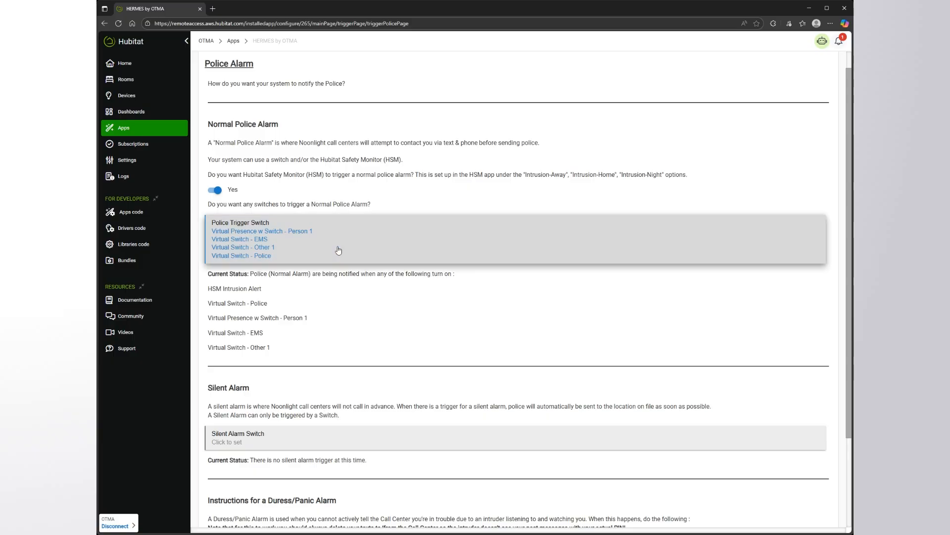
pyautogui.scroll(-1, 330, 284)
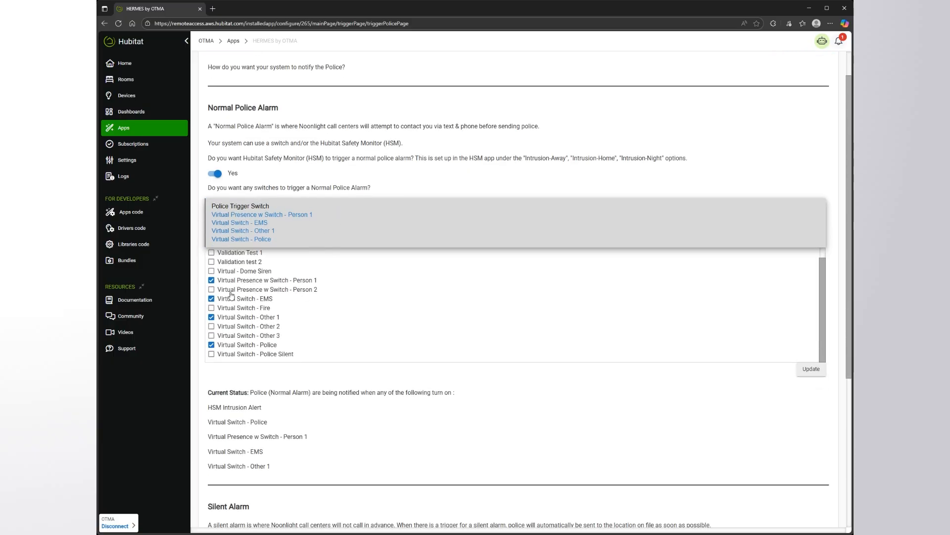
pyautogui.click(211, 299)
pyautogui.click(212, 318)
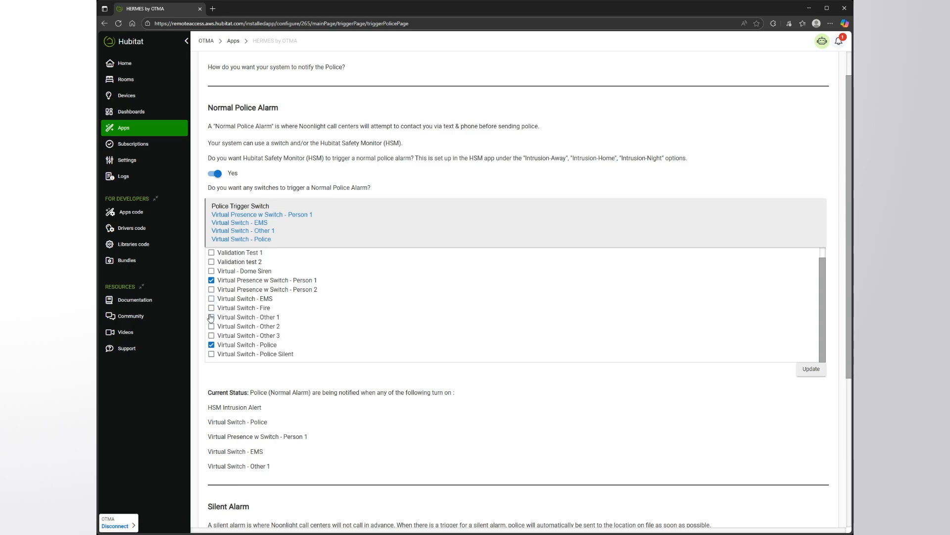
pyautogui.click(211, 316)
pyautogui.click(811, 369)
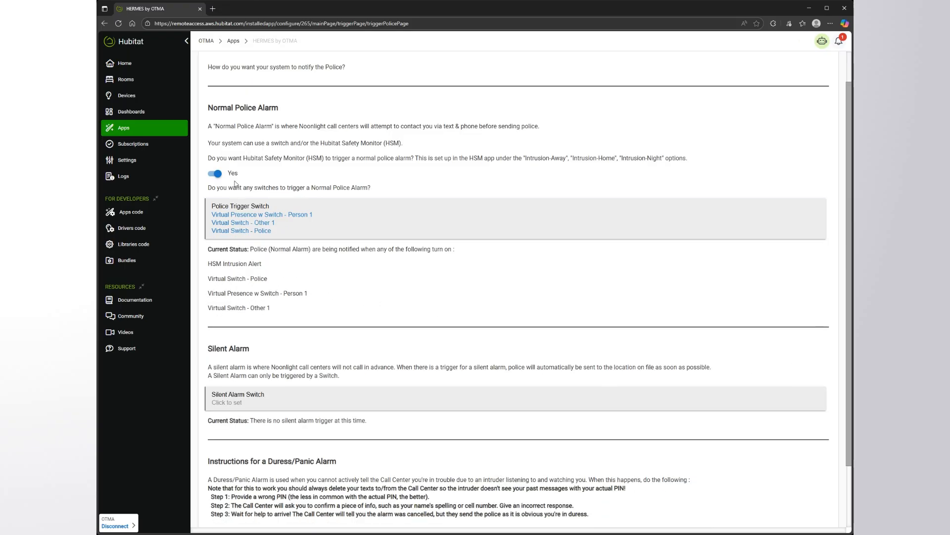
# Review the HSM option and the list of switches selected to trigger the normal police alarm
pyautogui.moveTo(309, 159); pyautogui.dragTo(325, 159)
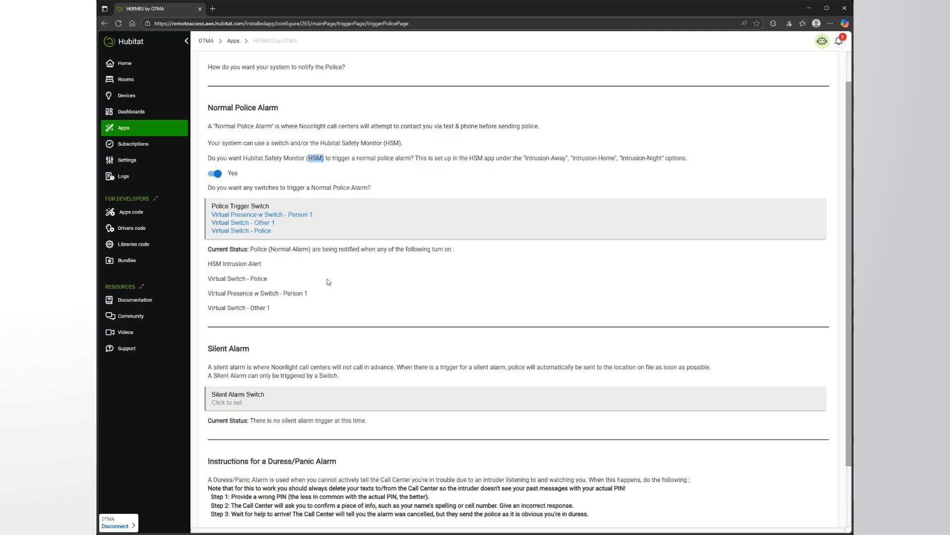
pyautogui.click(319, 238)
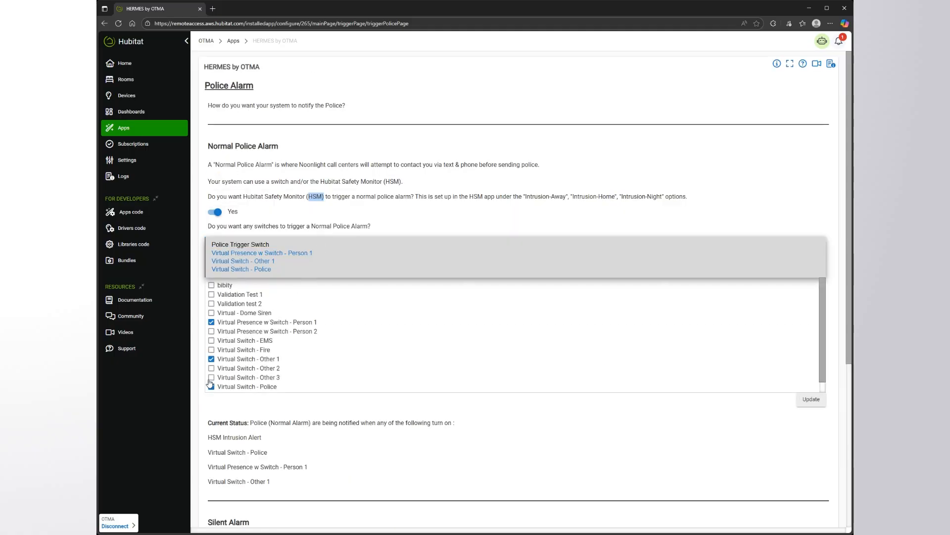
pyautogui.click(816, 401)
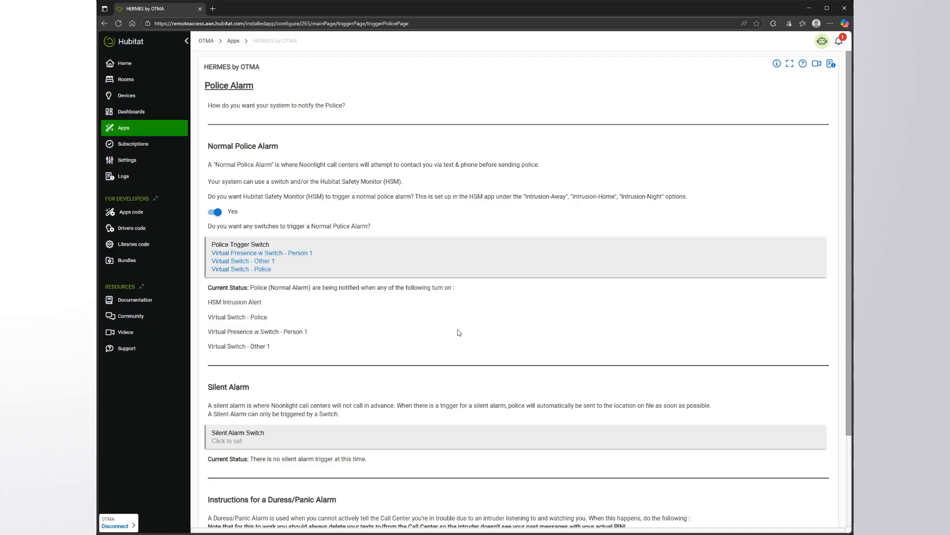
# Set Virtual Switch - Police Silent as the silent alarm switch and update the selection
pyautogui.scroll(-3, 459, 333)
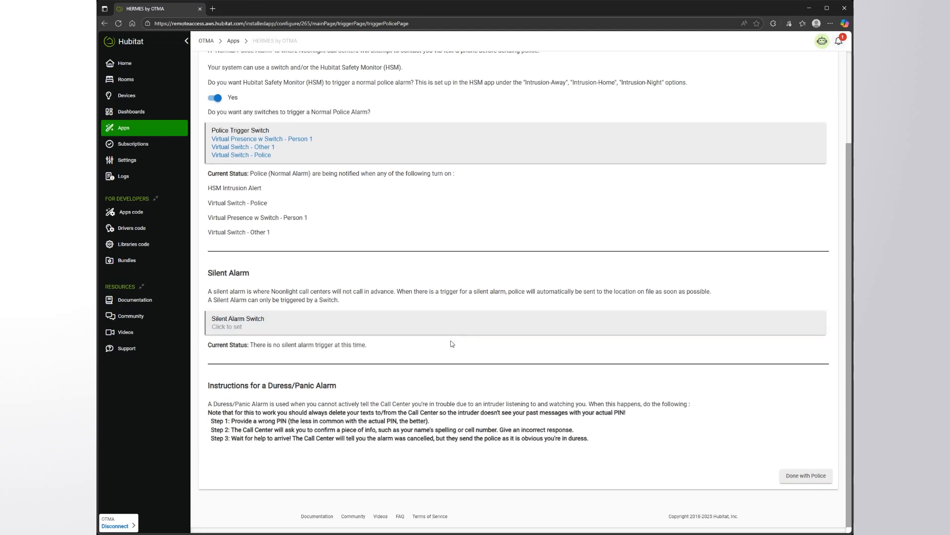
pyautogui.click(379, 333)
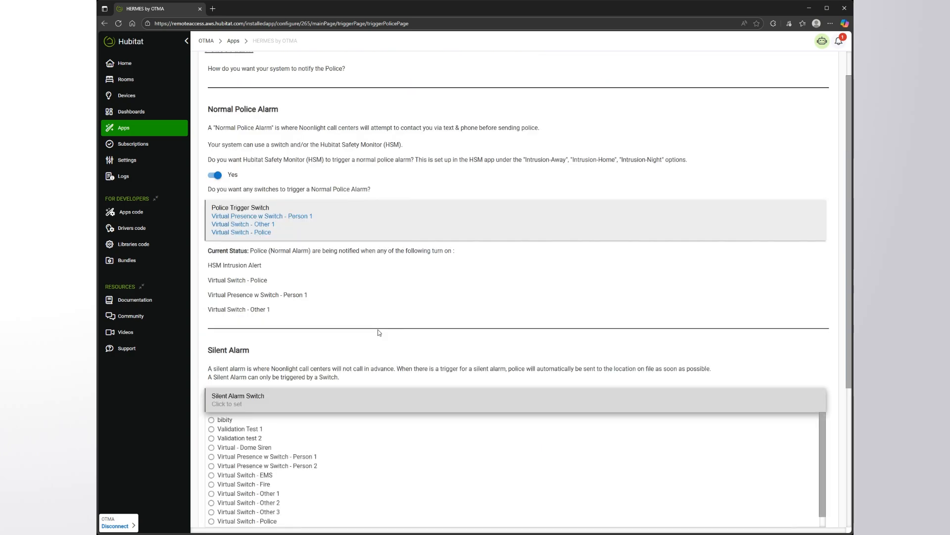
pyautogui.scroll(-4, 374, 330)
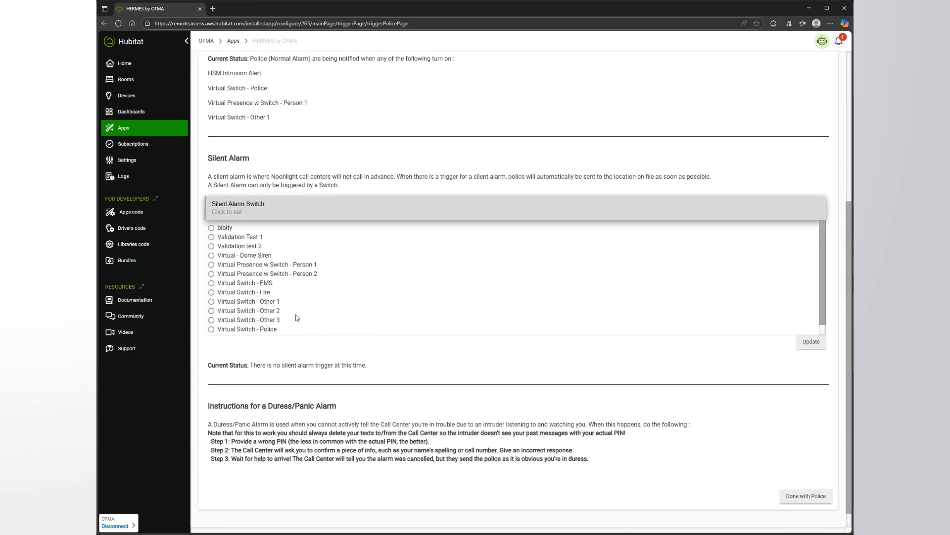
pyautogui.scroll(-1, 267, 301)
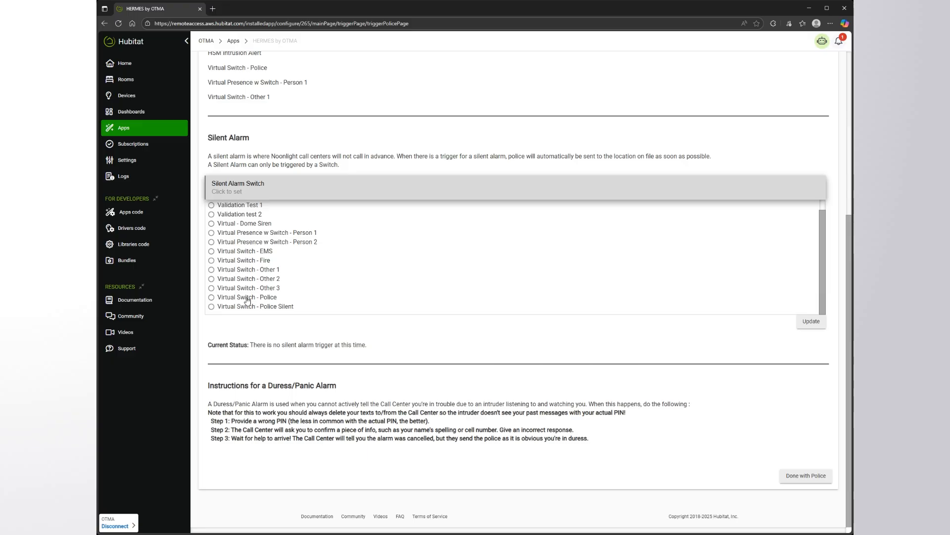
pyautogui.click(221, 308)
pyautogui.click(811, 322)
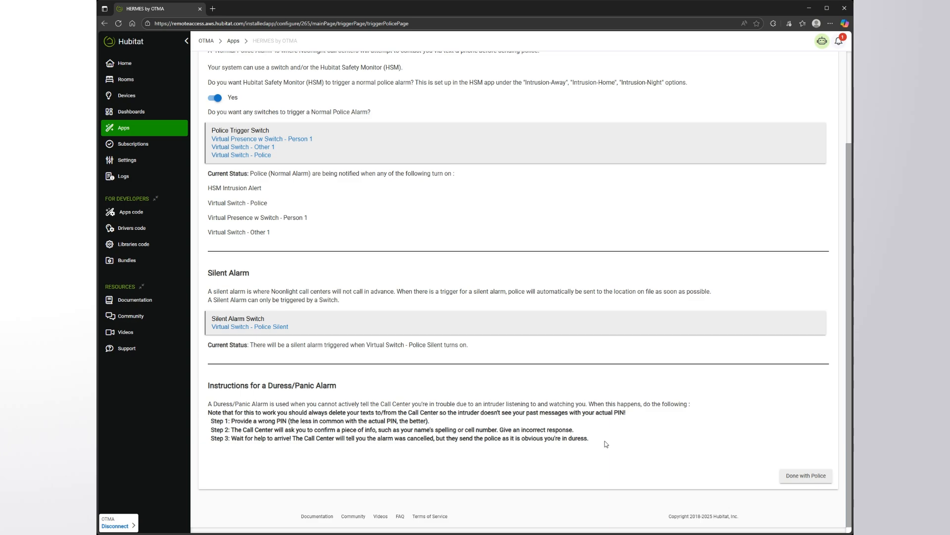
# Review Step 3 of the duress/panic alarm instructions and finish the police alarm configuration
pyautogui.moveTo(209, 437); pyautogui.dragTo(485, 460)
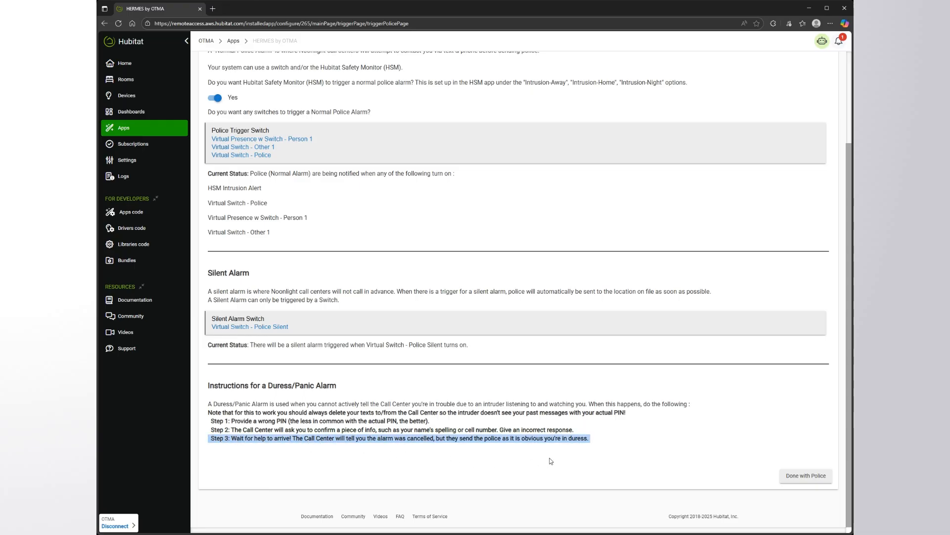
pyautogui.click(593, 460)
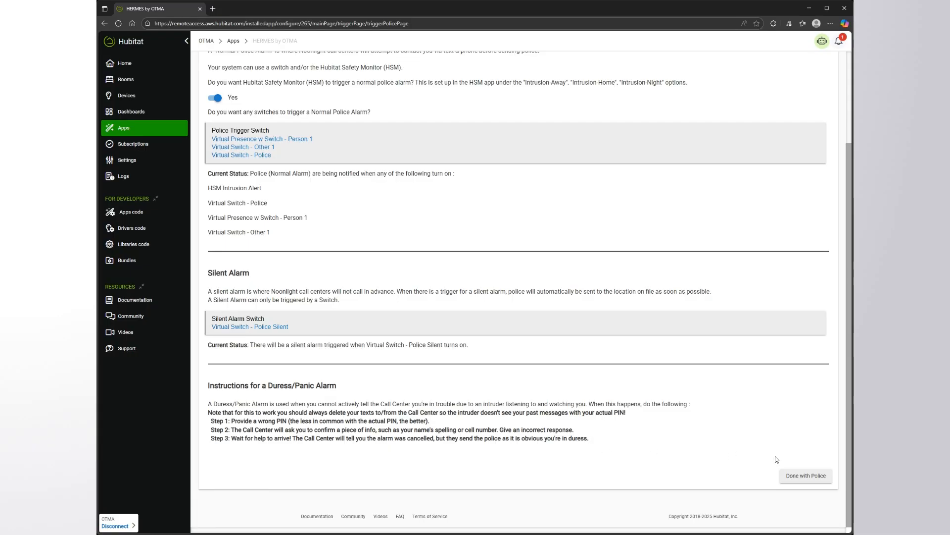
pyautogui.click(810, 479)
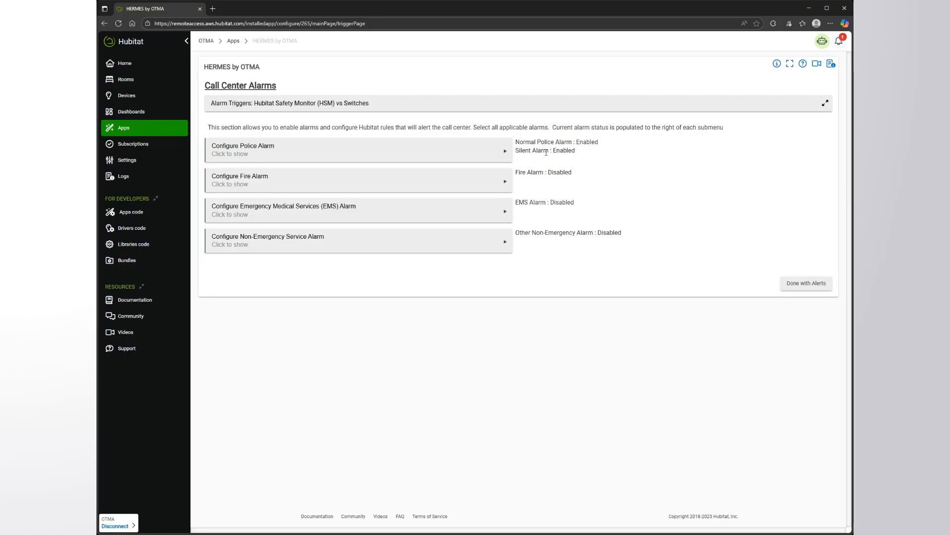
# Open the fire alarm configuration and enable Hubitat Safety Monitor (HSM) as a fire alarm trigger
pyautogui.click(437, 180)
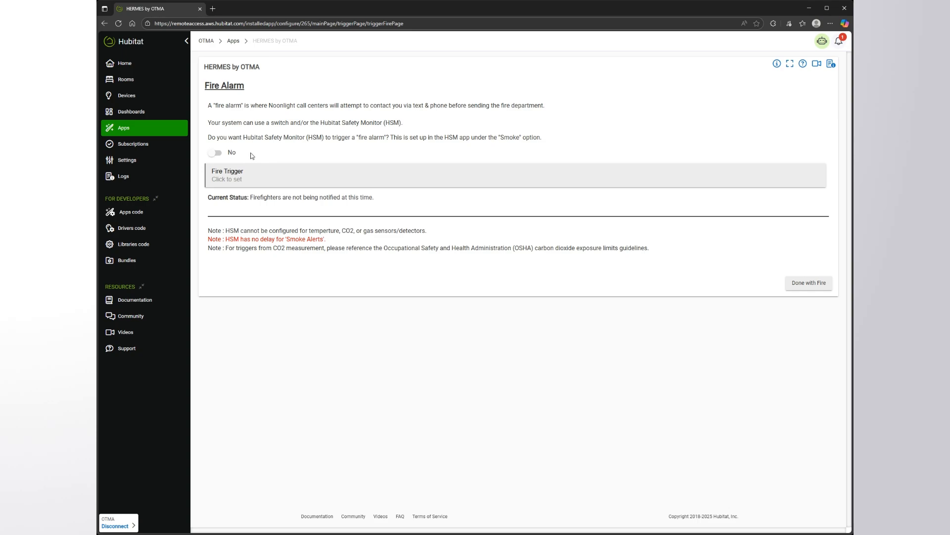
pyautogui.click(215, 154)
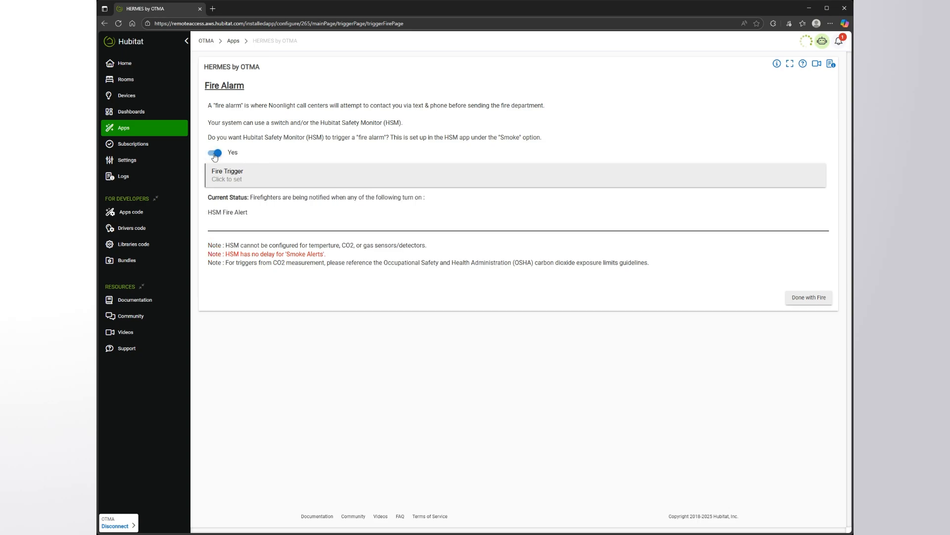
pyautogui.click(216, 154)
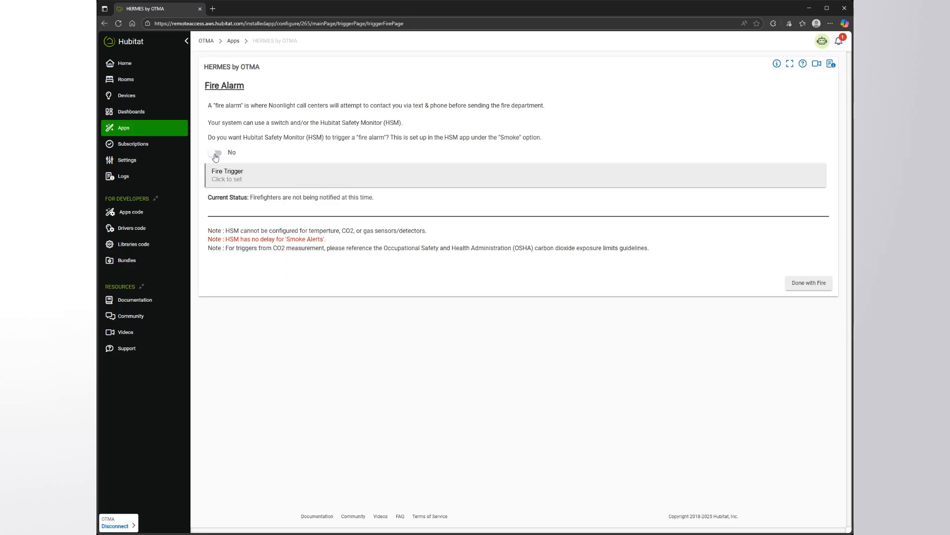
pyautogui.click(215, 154)
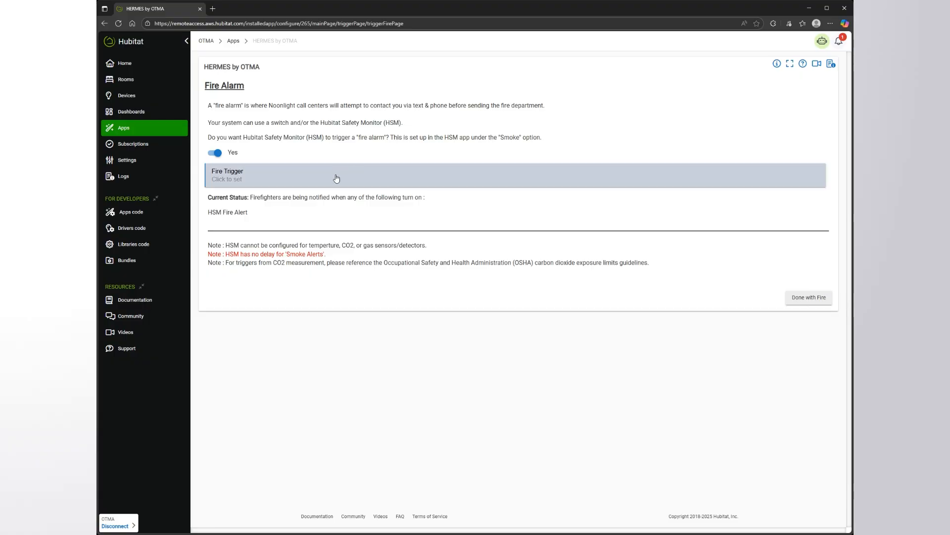
# Set Virtual Switch - Fire and Virtual Switch - Other 2 as fire triggers, update the selection and finish the fire alarm configuration
pyautogui.click(478, 184)
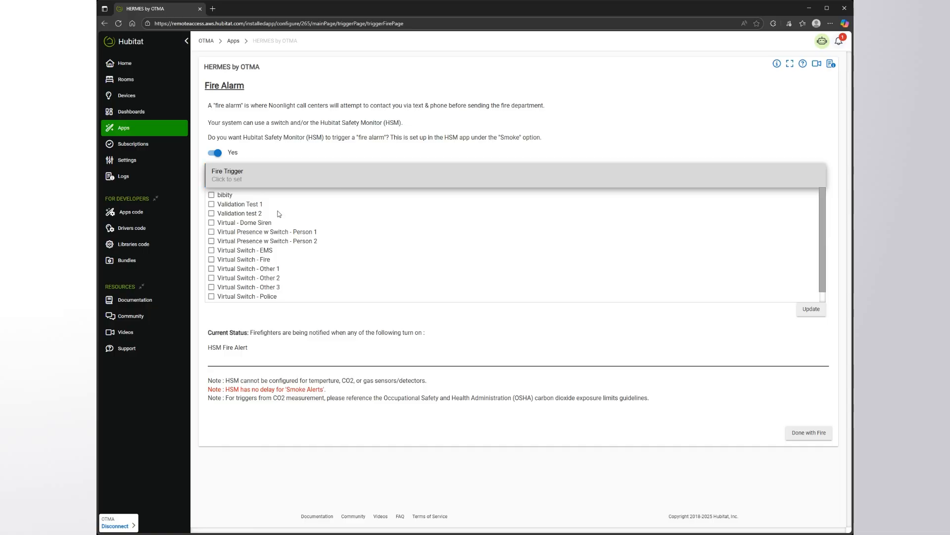
pyautogui.click(212, 259)
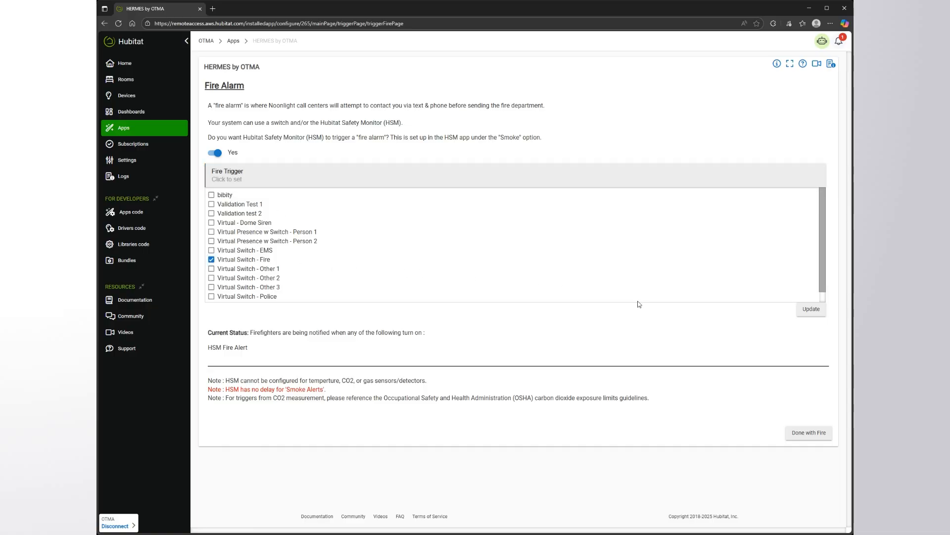
pyautogui.scroll(-1, 512, 292)
pyautogui.scroll(1, 513, 292)
pyautogui.click(213, 279)
pyautogui.click(819, 311)
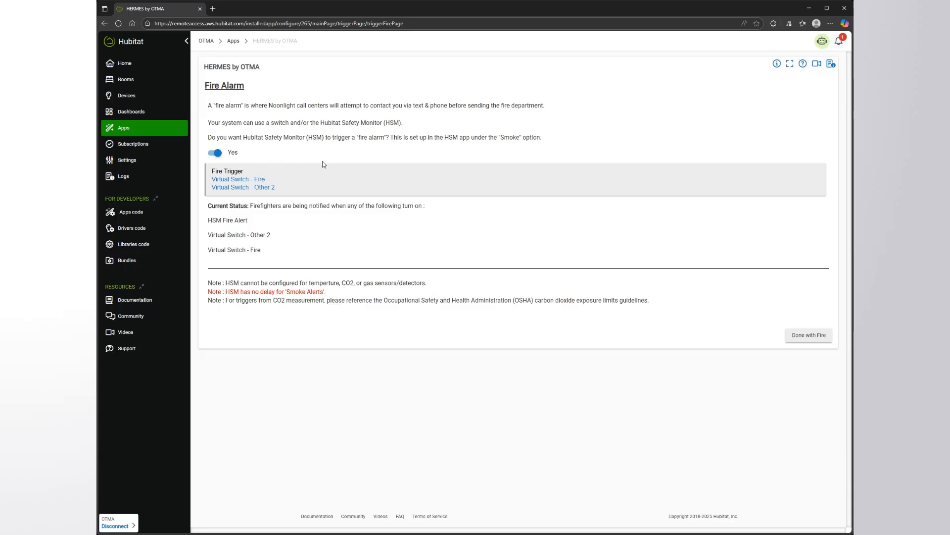
pyautogui.click(814, 342)
# Open the EMS alarm configuration, set Virtual Switch - EMS as the EMS trigger, update the selection and finish the EMS configuration
pyautogui.click(304, 221)
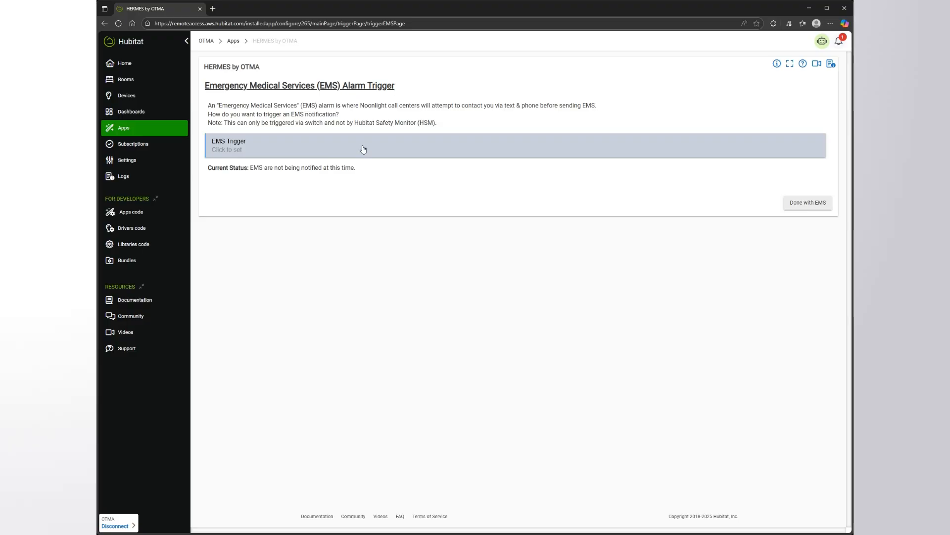
pyautogui.click(363, 149)
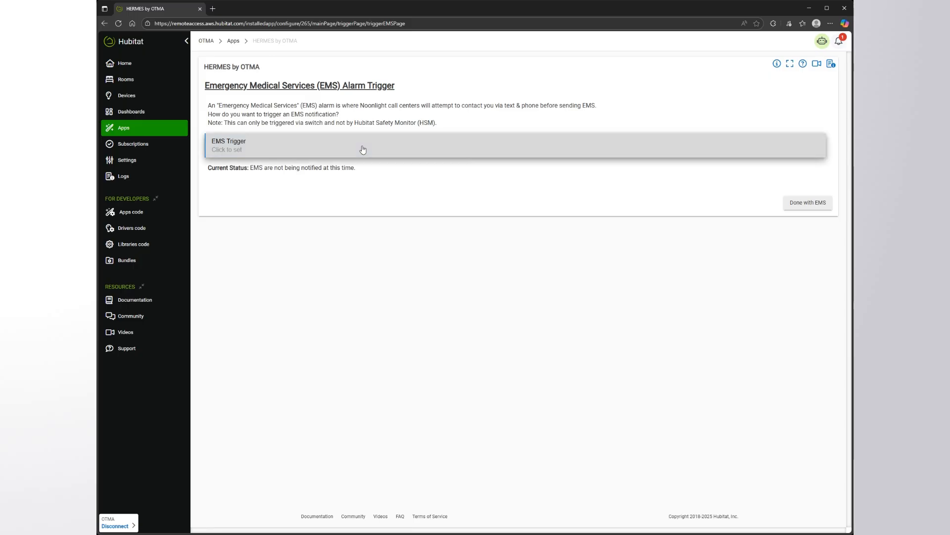
pyautogui.click(212, 221)
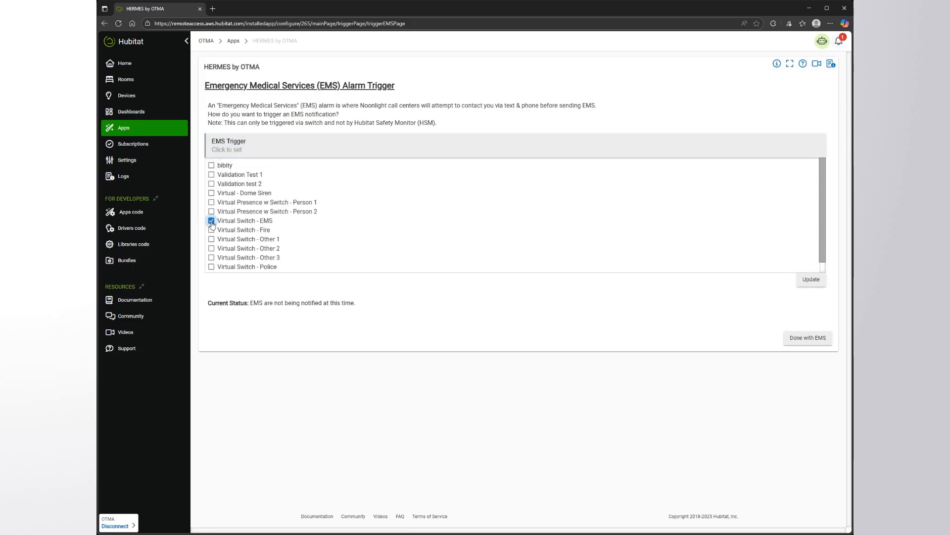
pyautogui.scroll(-1, 282, 237)
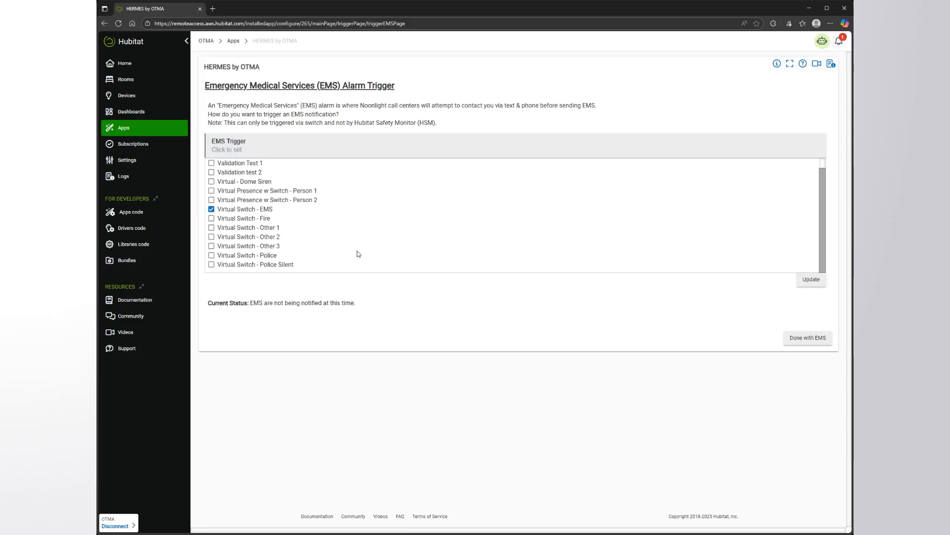
pyautogui.click(818, 283)
pyautogui.moveTo(255, 168); pyautogui.dragTo(407, 176)
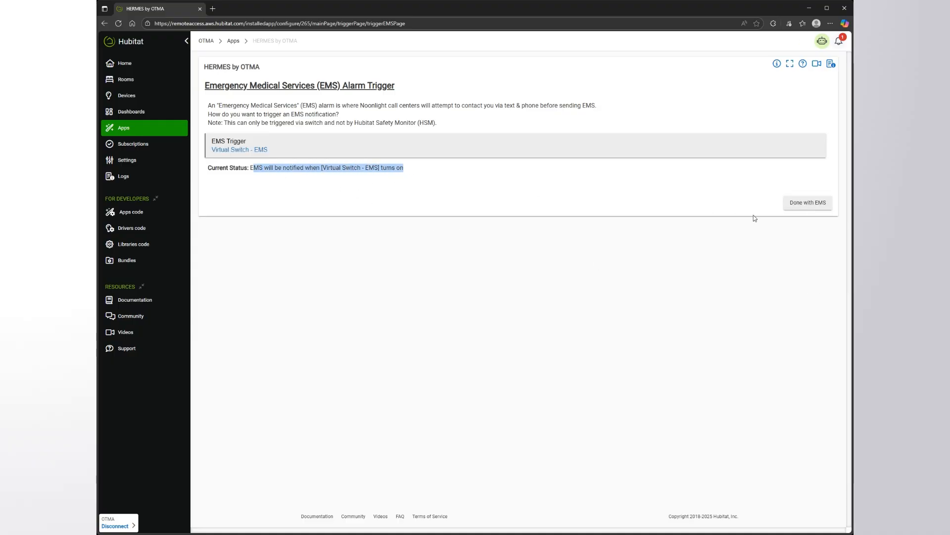
pyautogui.click(817, 205)
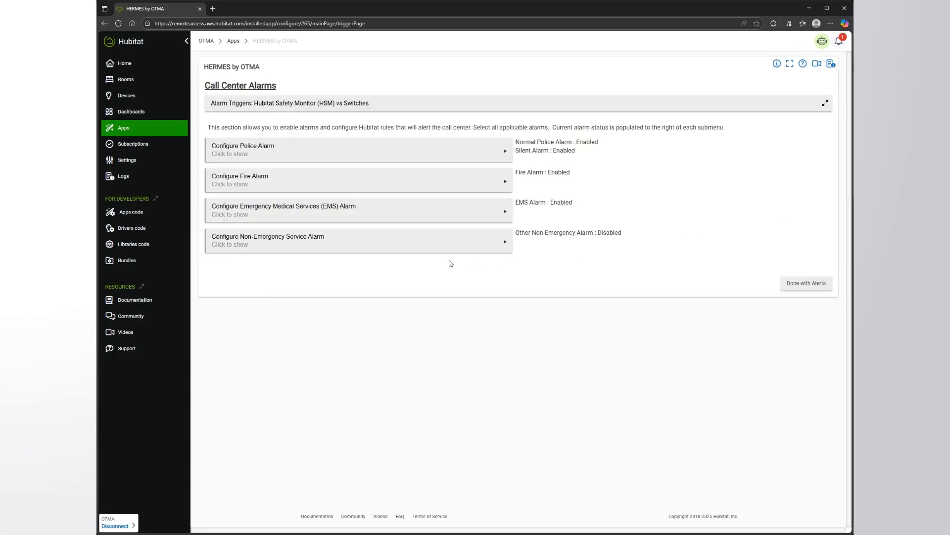
# Open the non-emergency service alarm configuration and enable Hubitat Safety Monitor (HSM) for both water leaks and custom situations
pyautogui.click(337, 249)
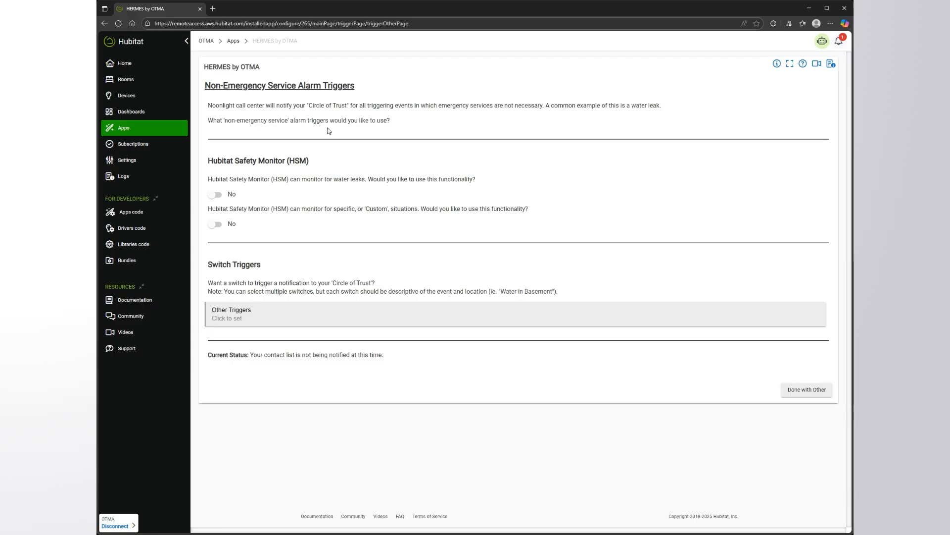
pyautogui.click(216, 195)
pyautogui.click(216, 225)
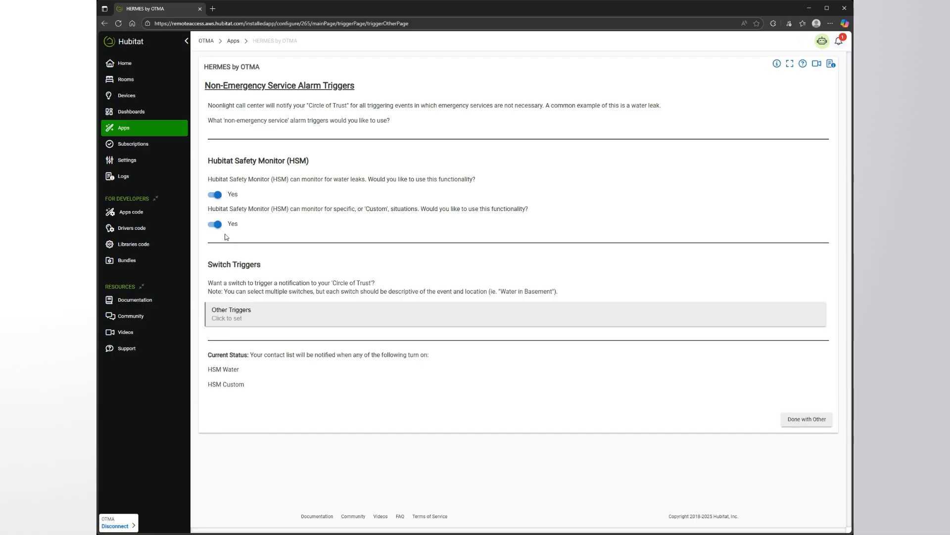
# Set Virtual Switch - Other 1, Virtual Presence w Switch - Person 1 and Validation Test 1 as other triggers, update and finish the non-emergency configuration
pyautogui.click(288, 313)
pyautogui.scroll(-1, 315, 347)
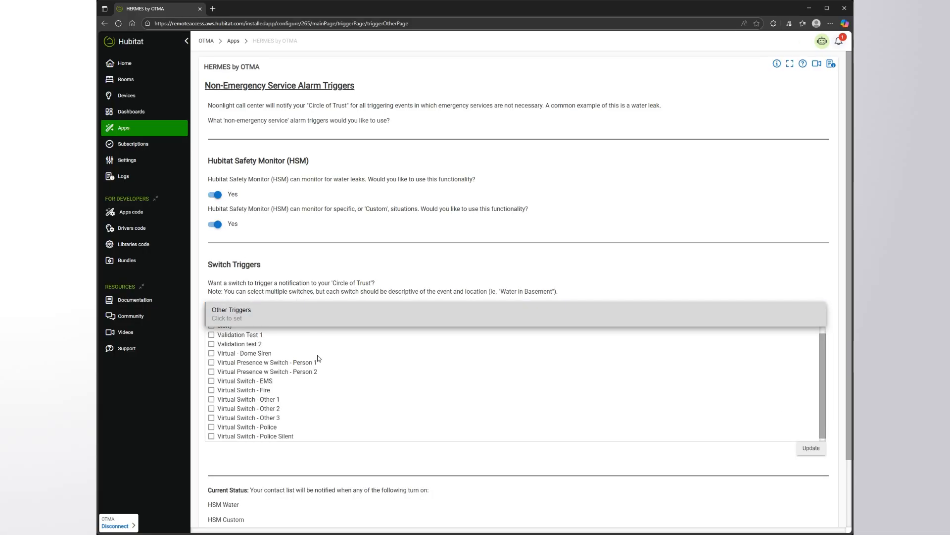
pyautogui.click(211, 396)
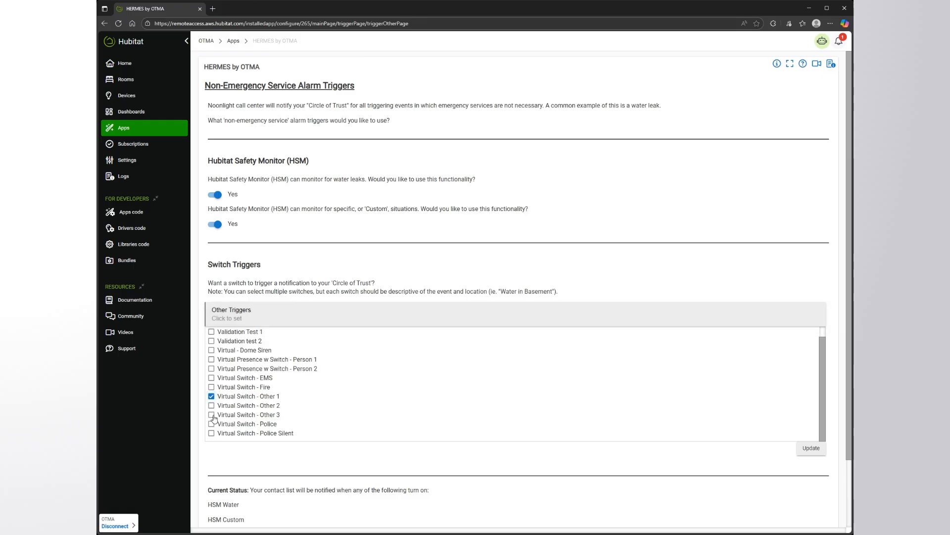
pyautogui.click(211, 360)
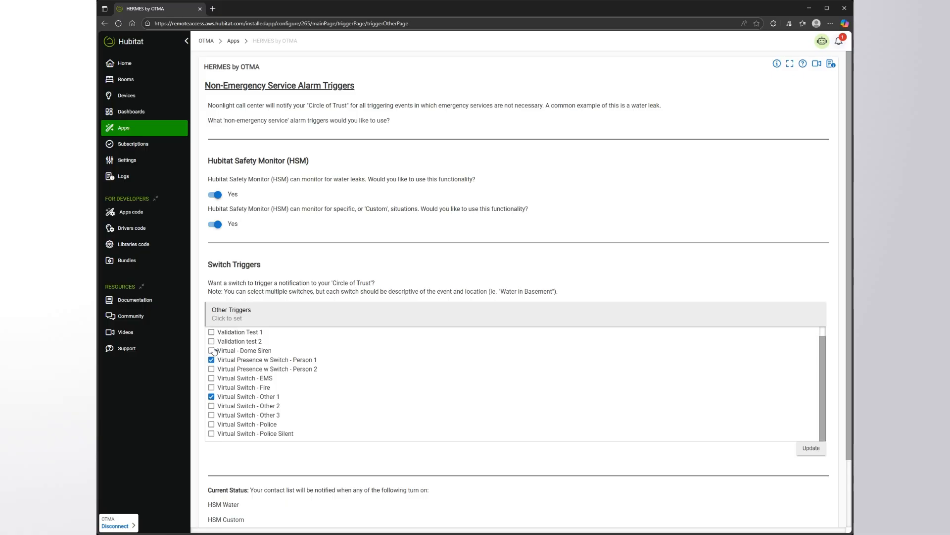
pyautogui.scroll(1, 213, 350)
pyautogui.click(212, 343)
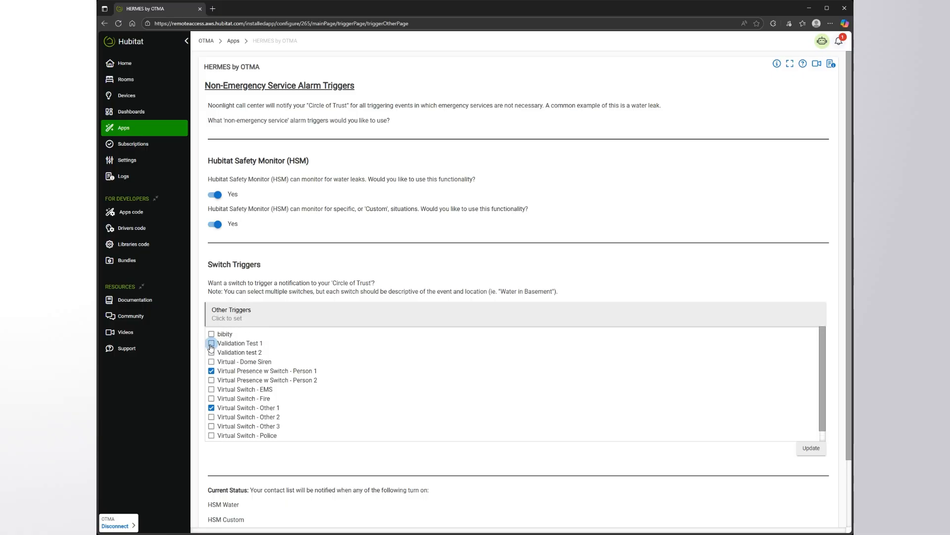
pyautogui.click(810, 448)
pyautogui.moveTo(206, 389); pyautogui.dragTo(291, 448)
pyautogui.click(291, 449)
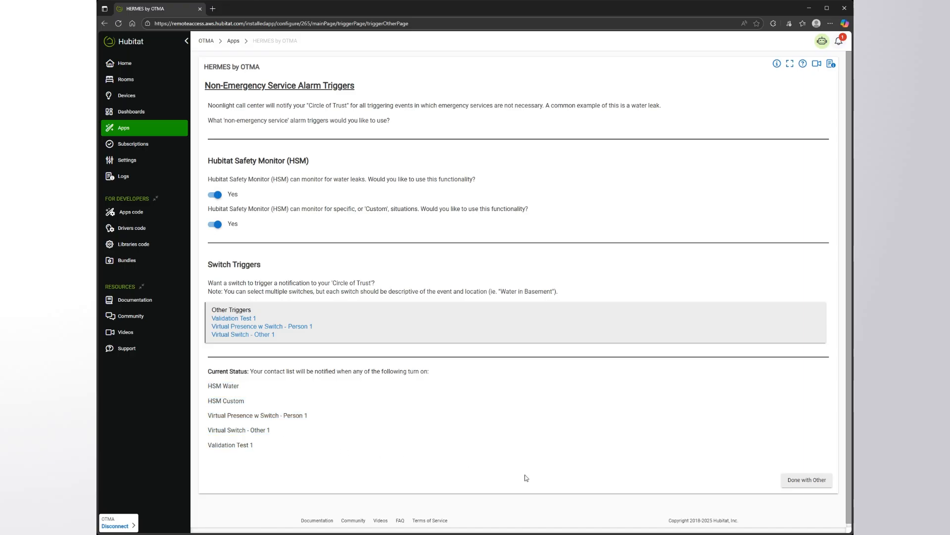
pyautogui.click(822, 488)
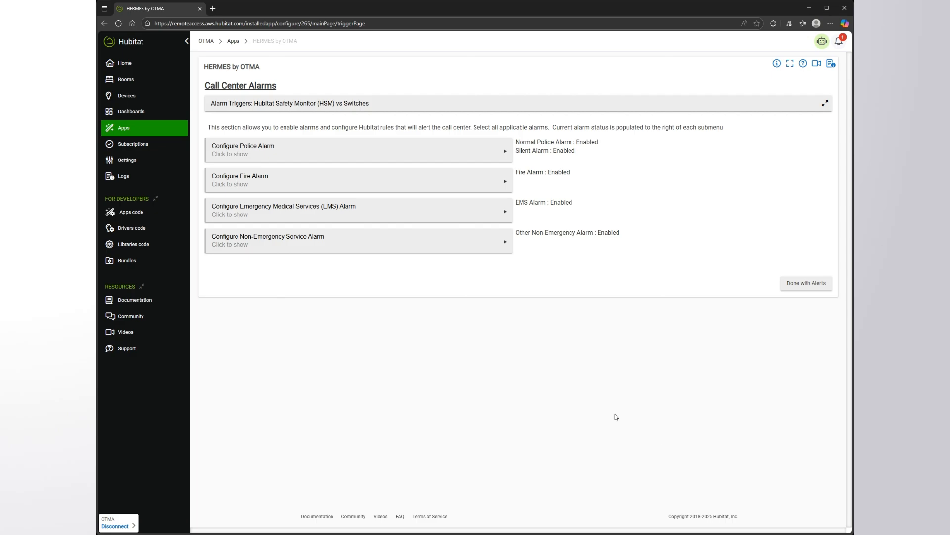
# Review the status of the non-emergency, EMS and fire alarms and finish the Call Center Alarms configuration
pyautogui.doubleClick(608, 237)
pyautogui.doubleClick(562, 203)
pyautogui.doubleClick(558, 172)
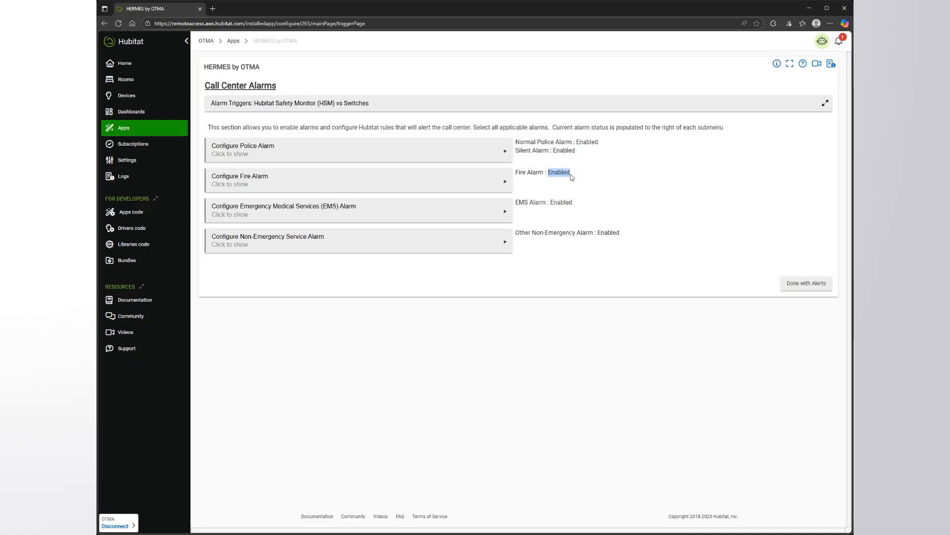
pyautogui.click(808, 285)
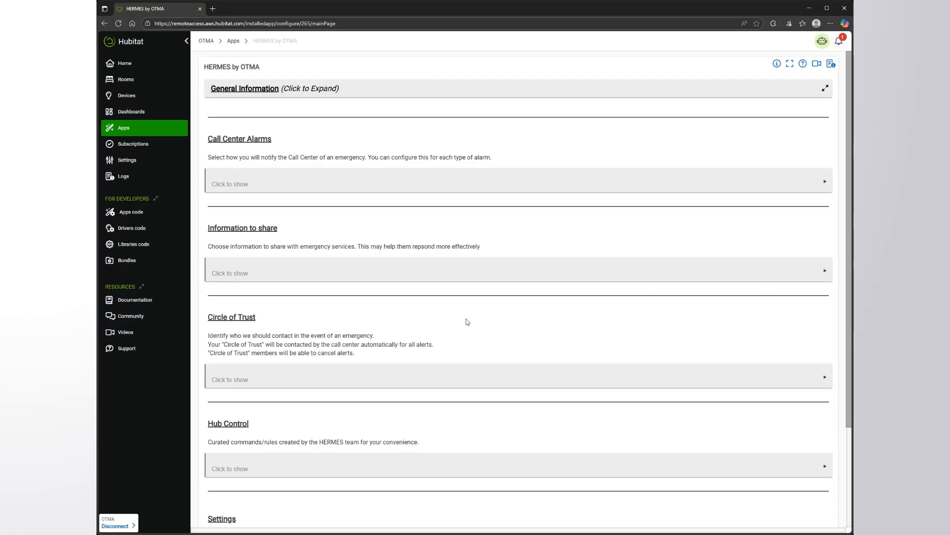
pyautogui.scroll(-2, 471, 322)
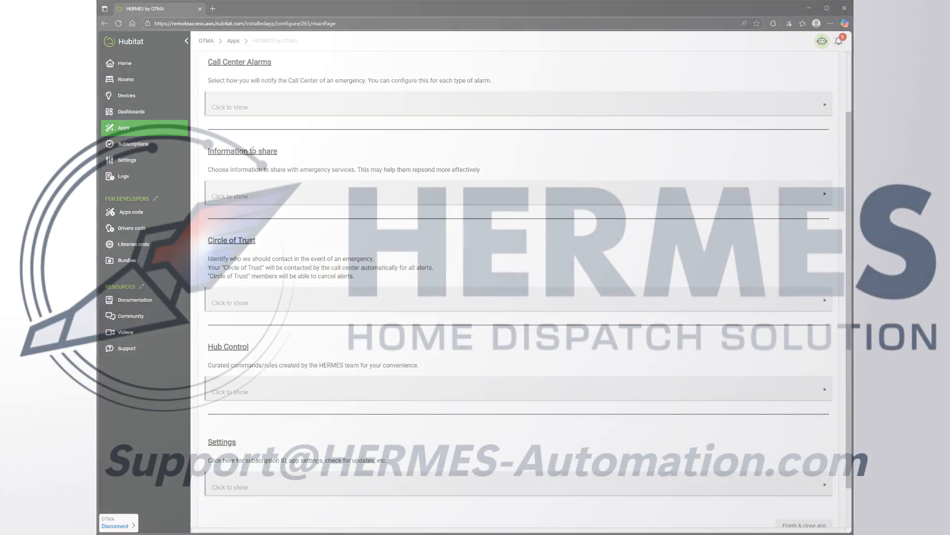